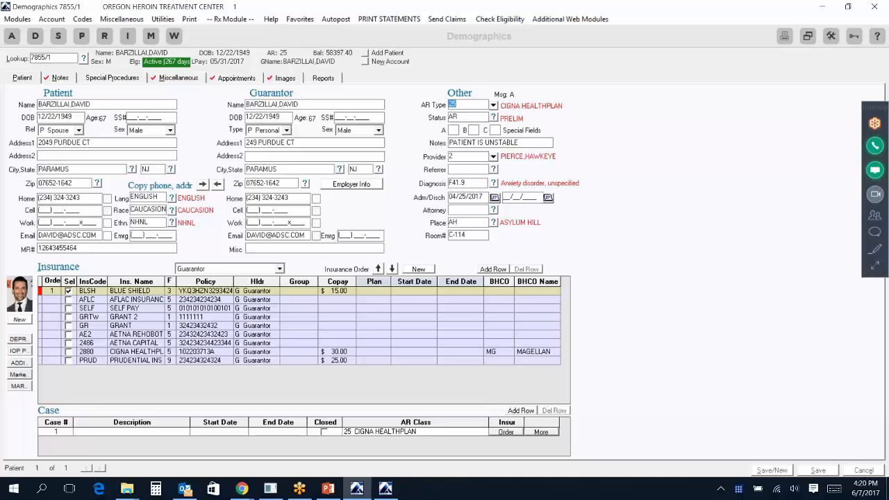
Start a new charge for the current patient in Posting with procedure code 20000.
left_click(459, 157)
left_click(82, 39)
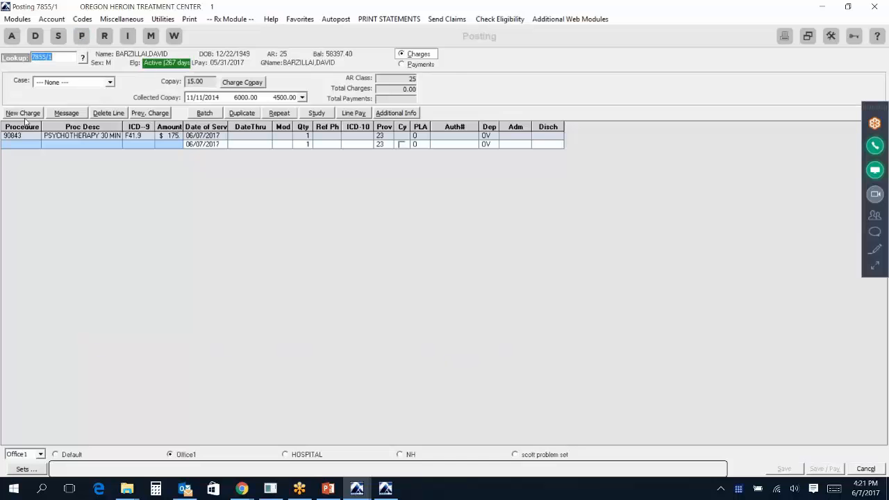
left_click(9, 144)
type("20000")
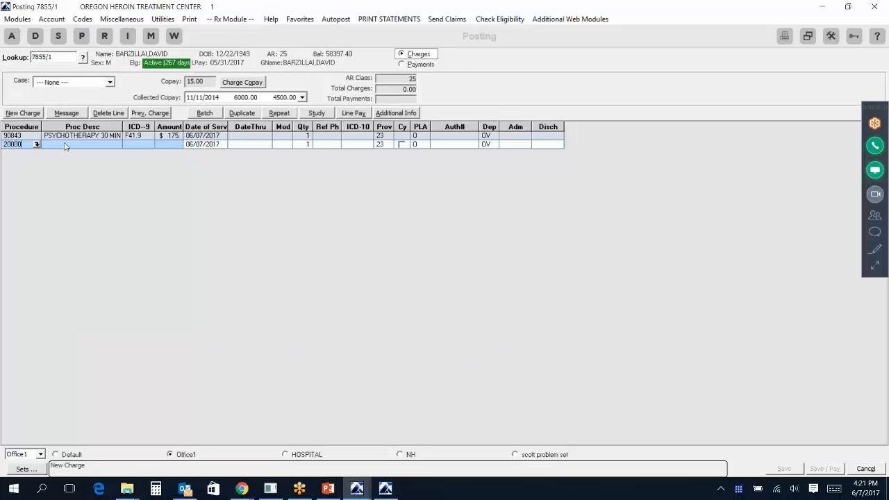
key("Tab")
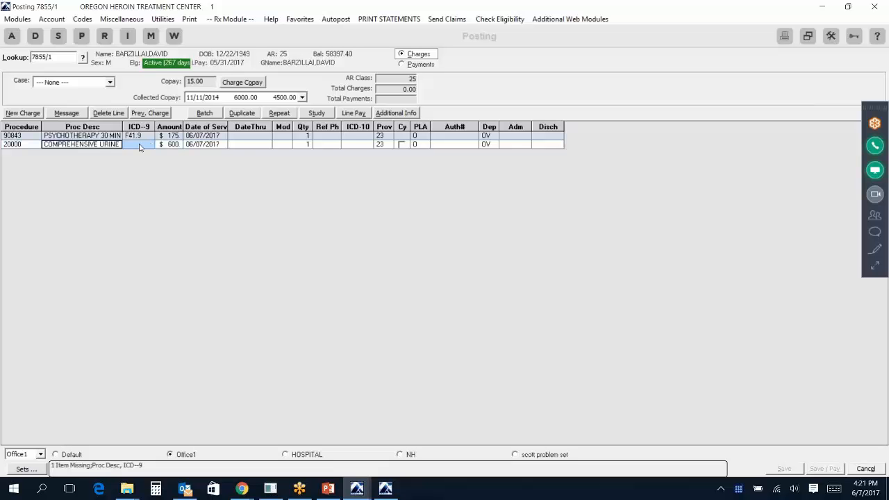
Assign diagnosis F41.9 (Anxiety disorder, unspecified) to the procedure 20000 charge and save the charge.
left_click(139, 148)
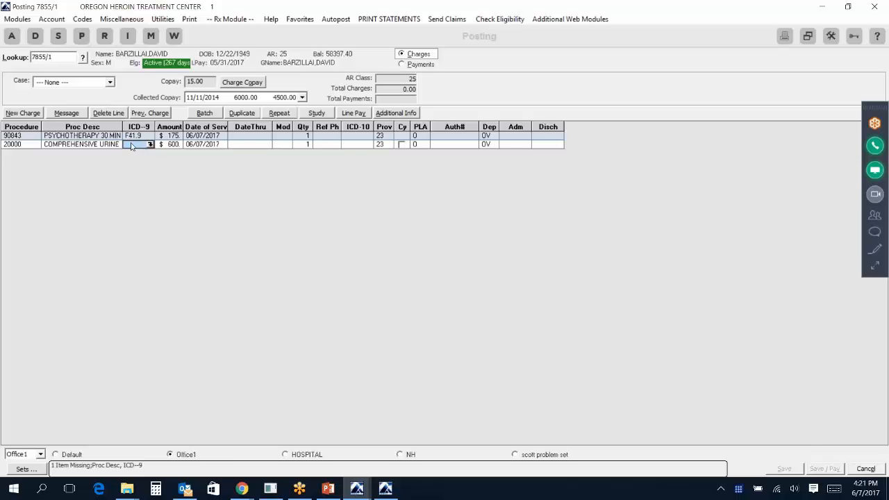
type("f41.9")
left_click(149, 144)
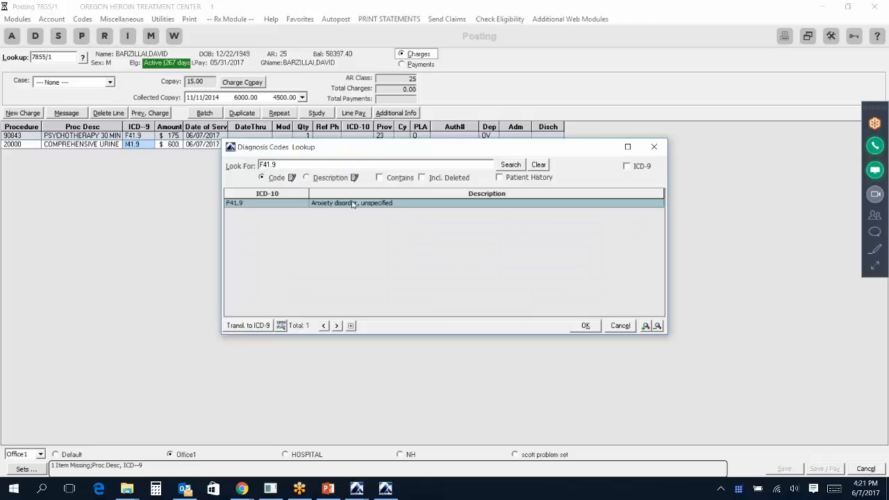
double_click(352, 204)
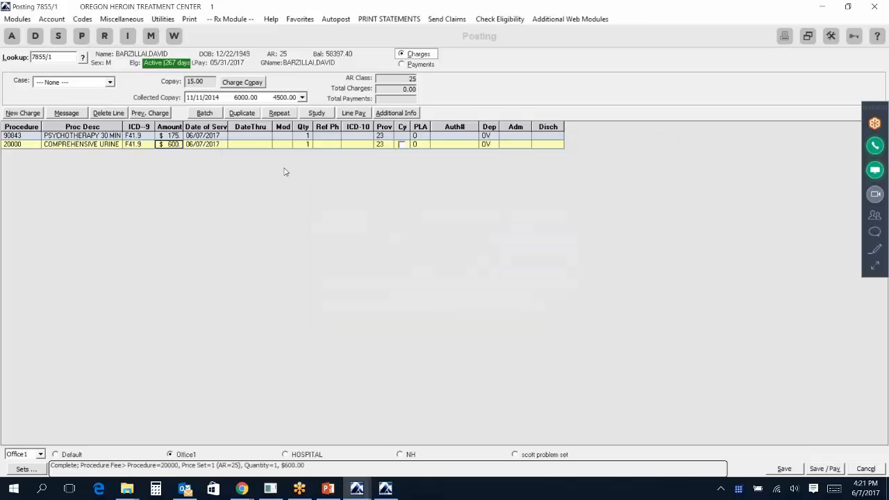
left_click(790, 470)
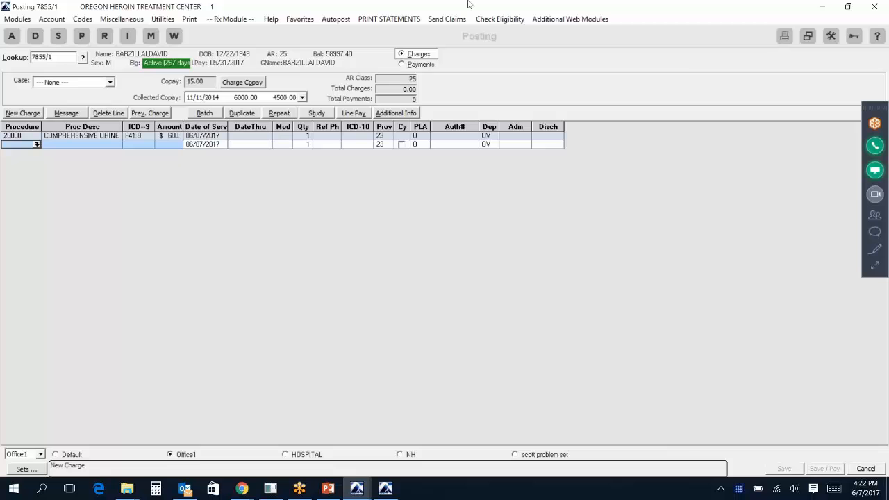
Run Autopost for Scheduler entries with dates of service starting from 05/24/2017.
left_click(329, 19)
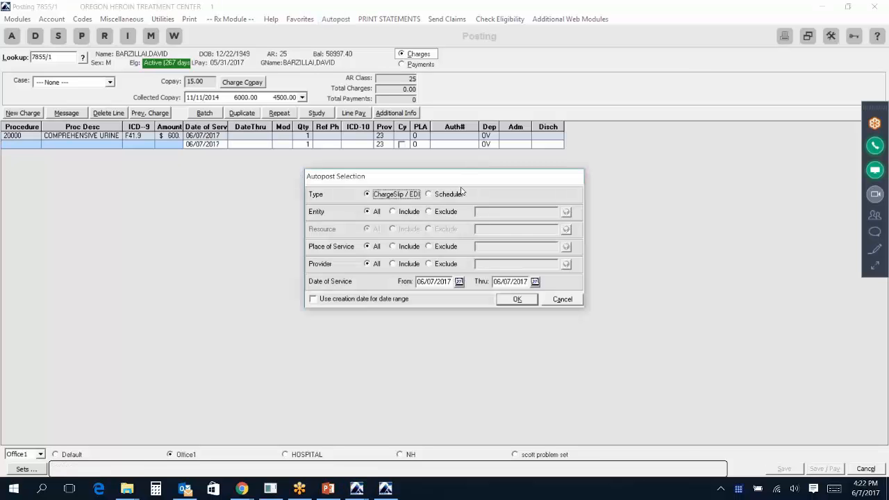
left_click(429, 195)
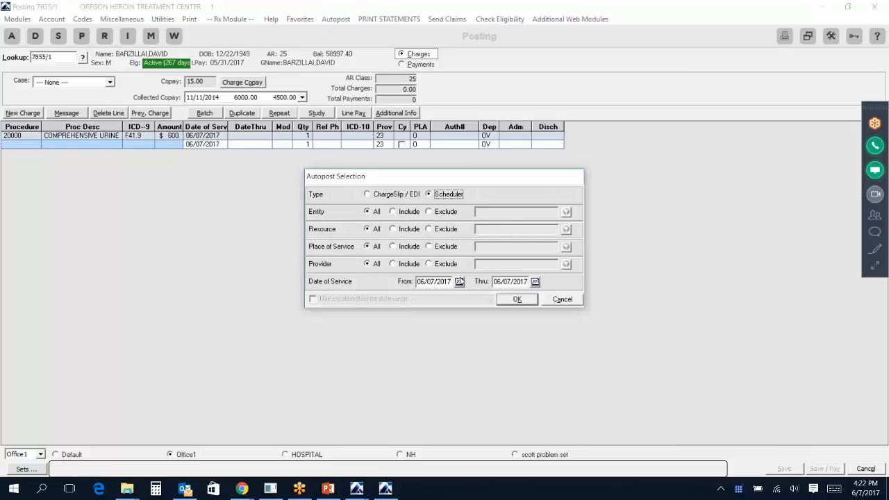
left_click(458, 281)
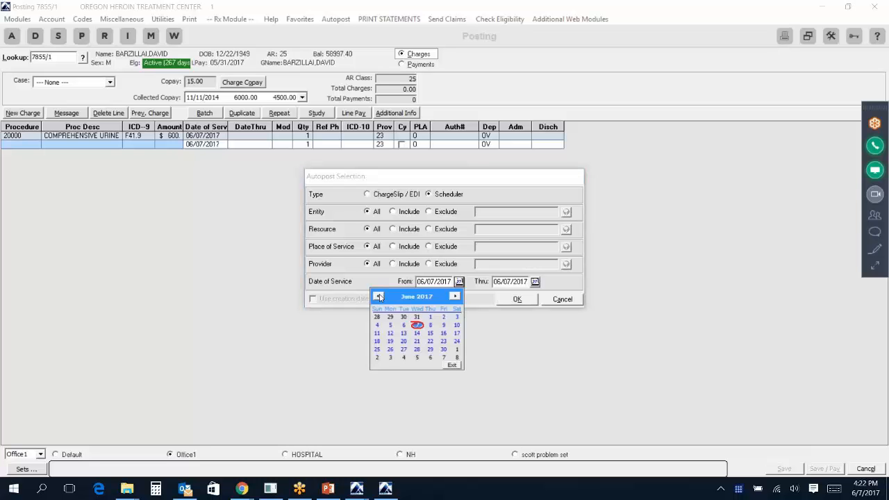
left_click(379, 297)
left_click(418, 342)
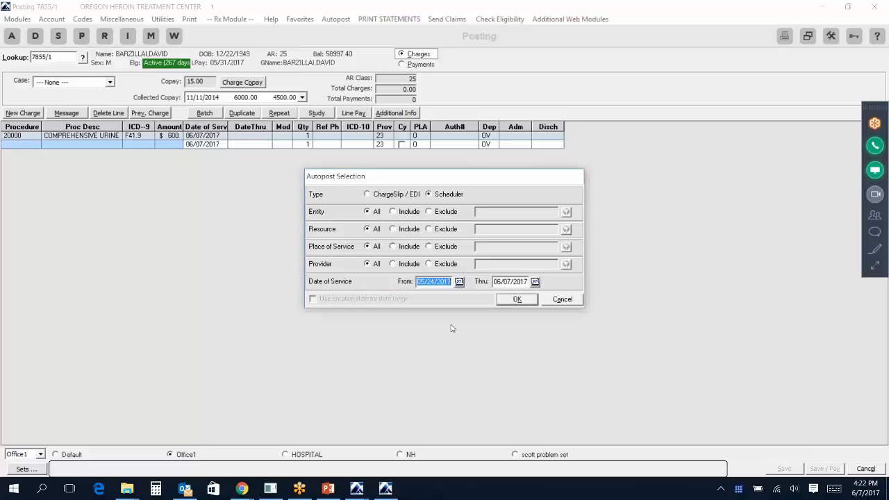
left_click(516, 299)
left_click(534, 298)
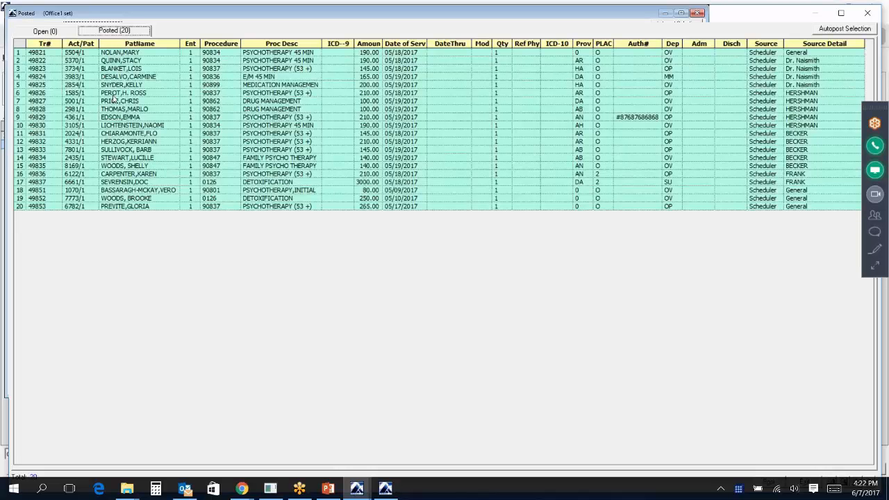
View the demographics of the patient in row 6 of the autoposted charges and close the record.
left_click(112, 93)
right_click(112, 93)
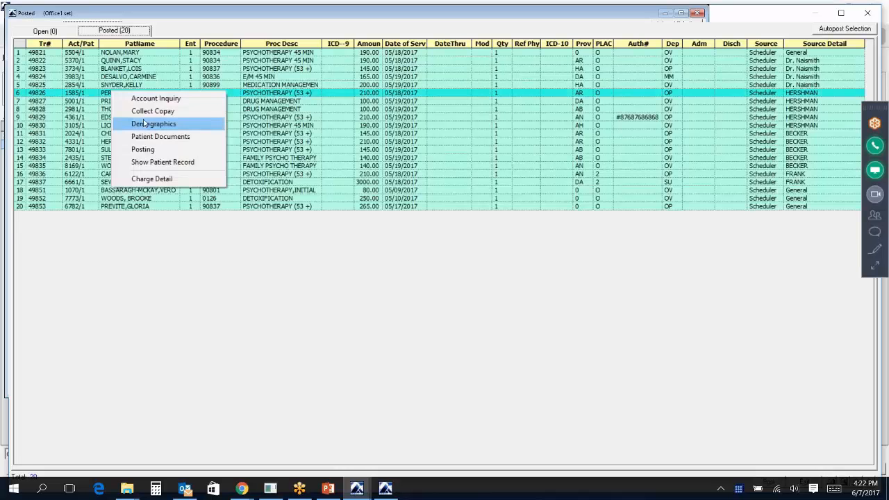
left_click(144, 124)
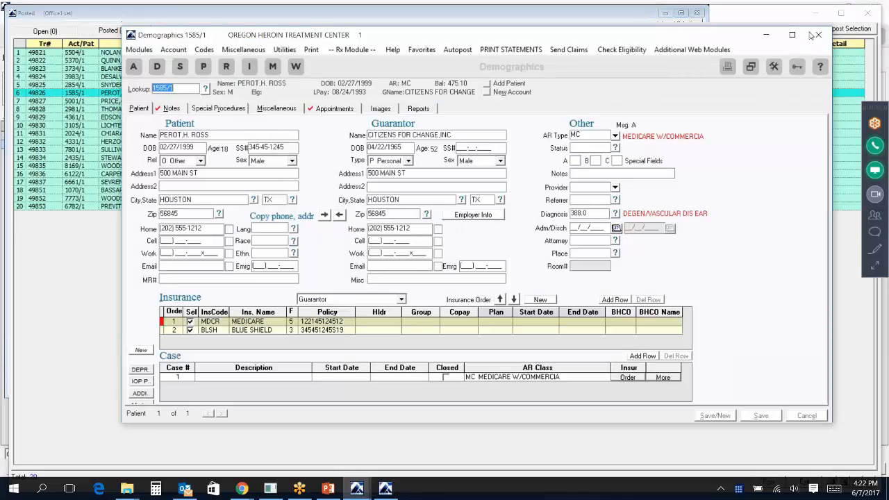
left_click(816, 37)
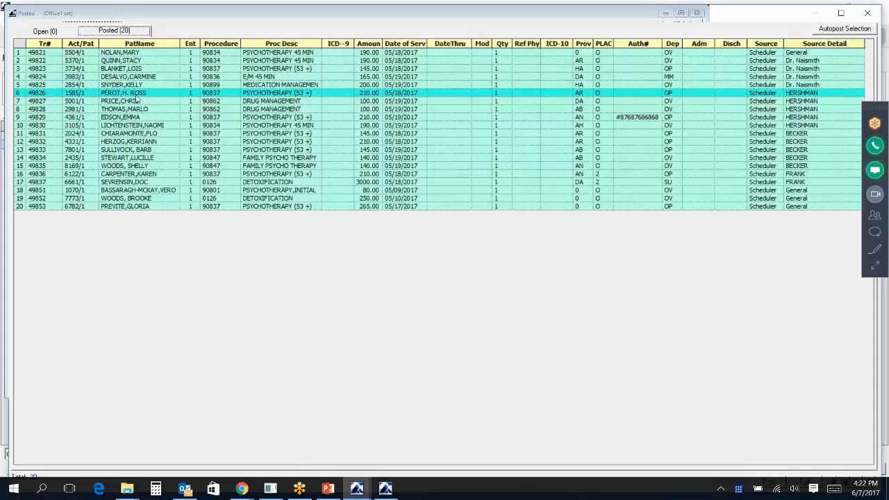
Review the account inquiry of the row 6 patient, and close it together with the list of posted charges.
right_click(135, 98)
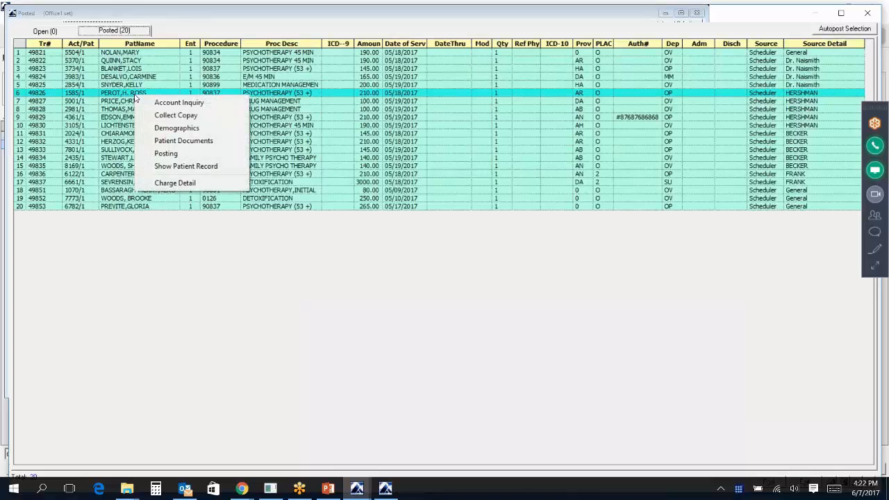
left_click(179, 103)
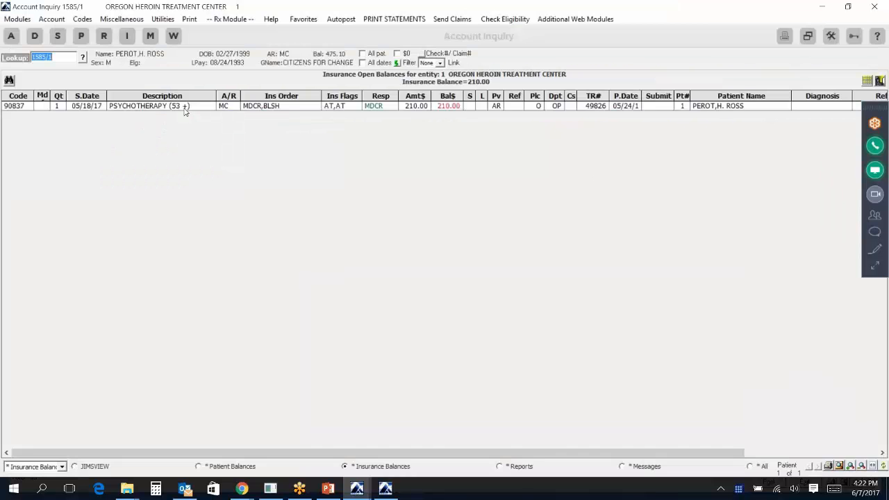
left_click(872, 7)
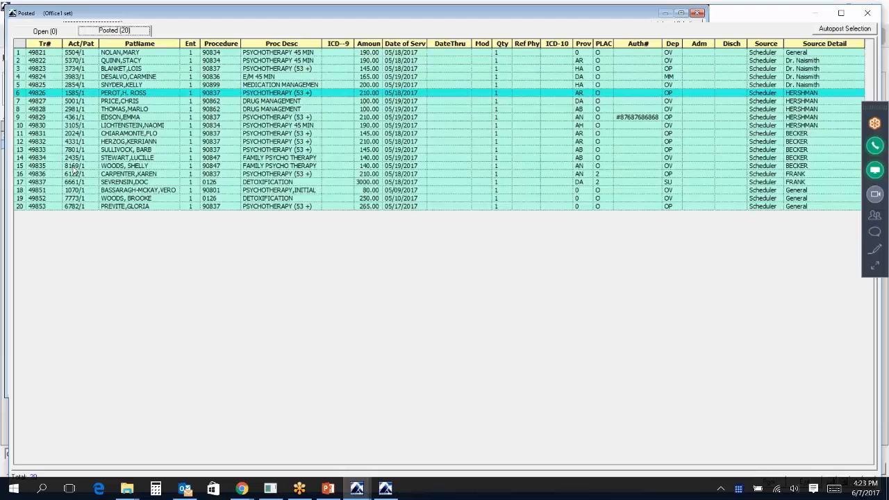
left_click(868, 14)
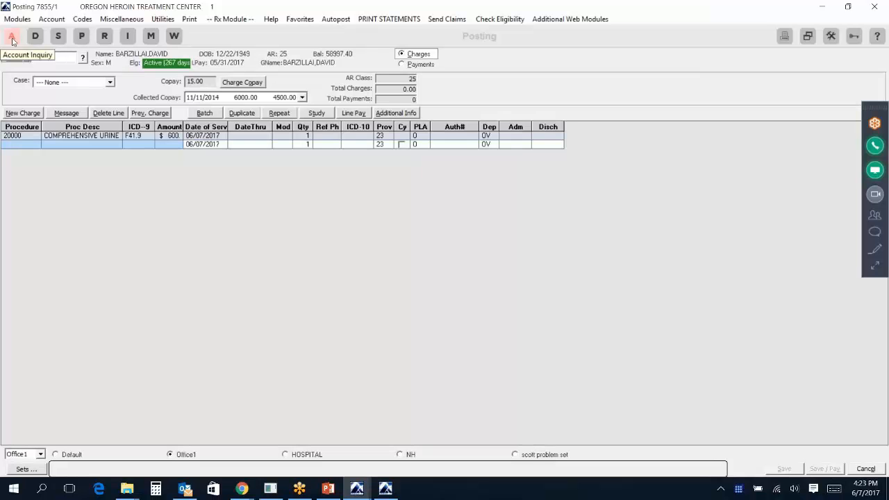
In Account Inquiry, save a message on the topmost 06/06/17 psychotherapy charge: "called patient or insurance and they promised to pay next week".
left_click(12, 39)
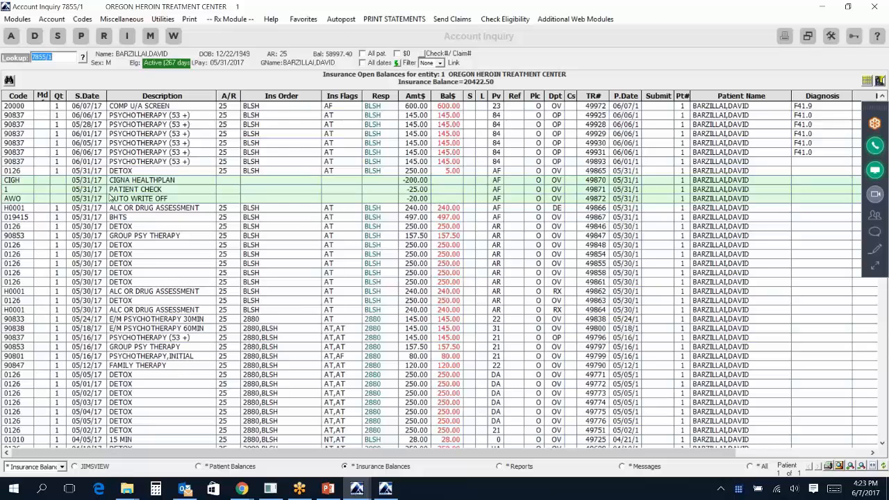
right_click(131, 115)
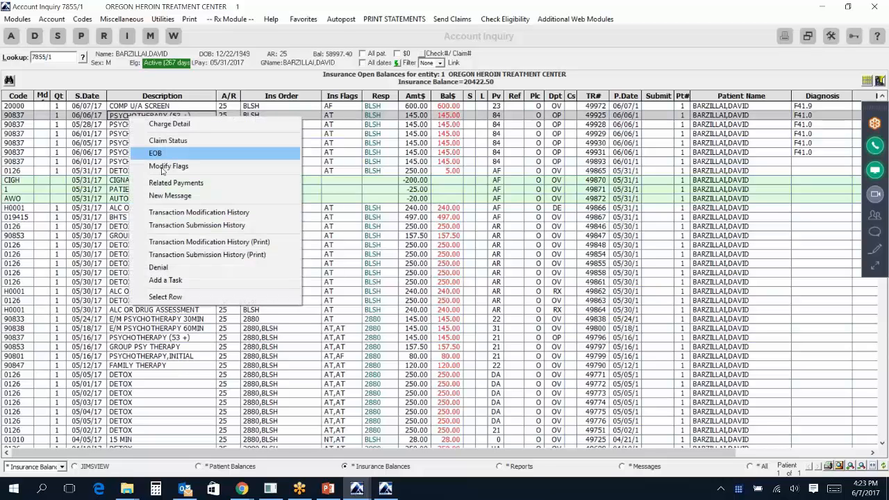
left_click(169, 195)
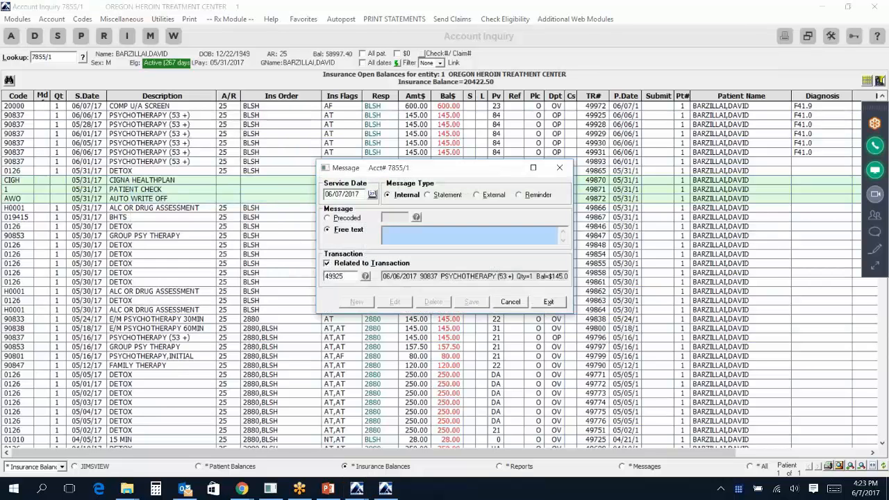
type("called patient ")
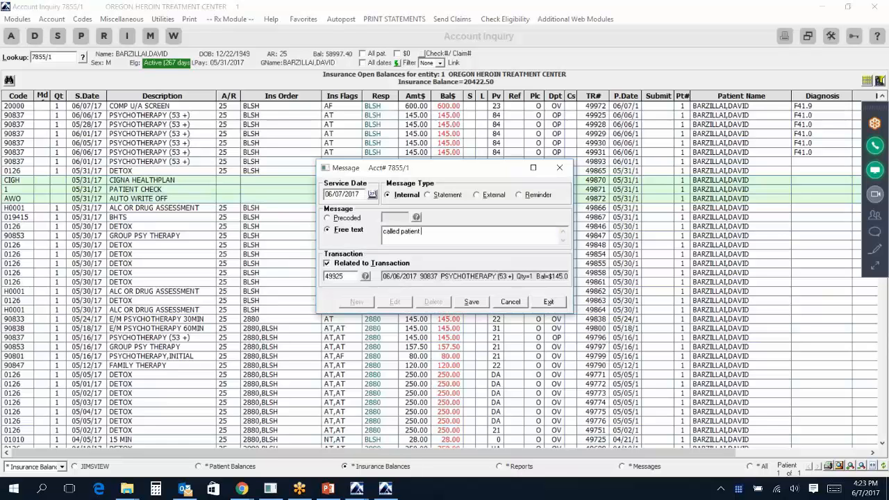
type("or insurance and they promised to pa")
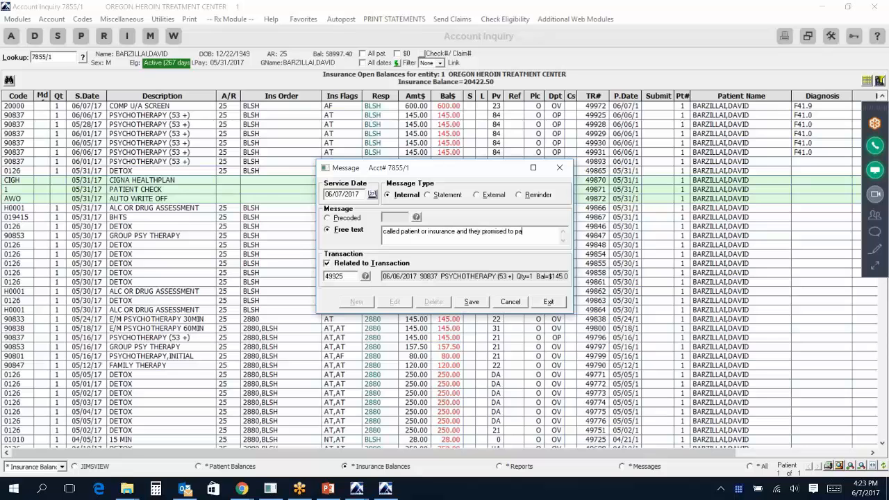
type("y next week.")
left_click(472, 301)
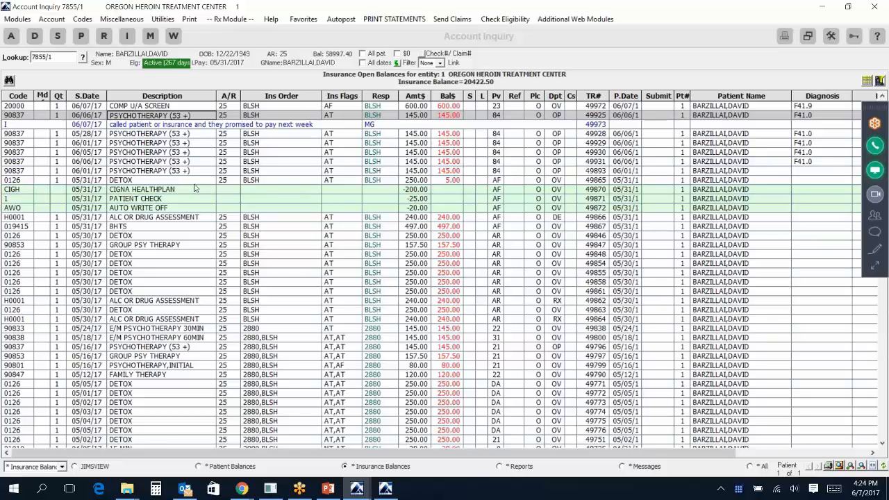
mouse_move(876, 175)
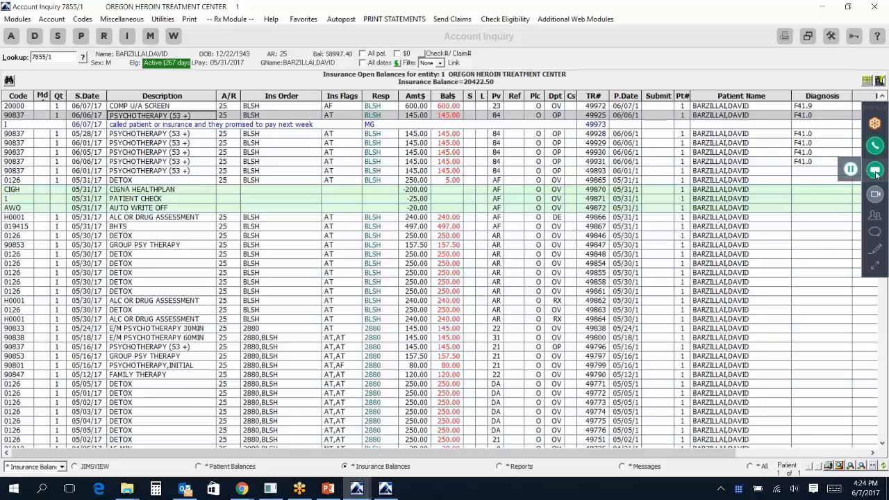